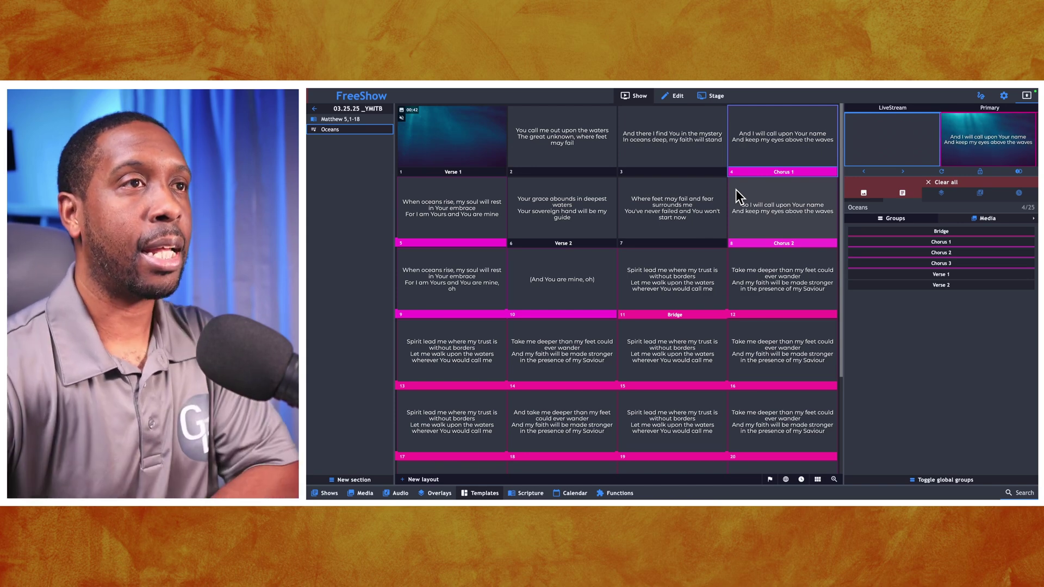
# Write 'This is a note 1' in the Notes field of the Chorus 1 slide.
pyautogui.moveTo(673, 101)
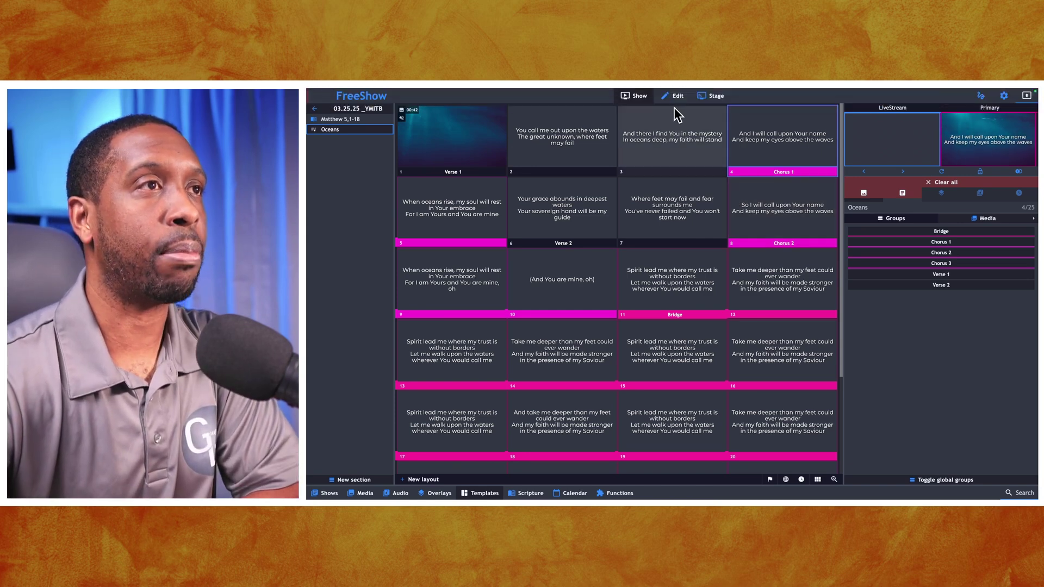
pyautogui.click(674, 98)
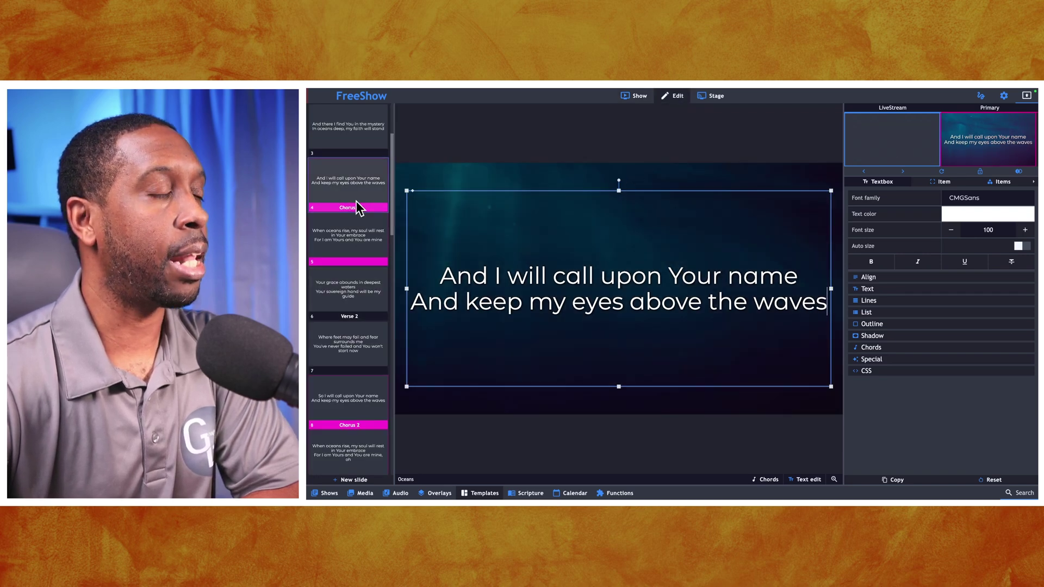
pyautogui.click(1031, 183)
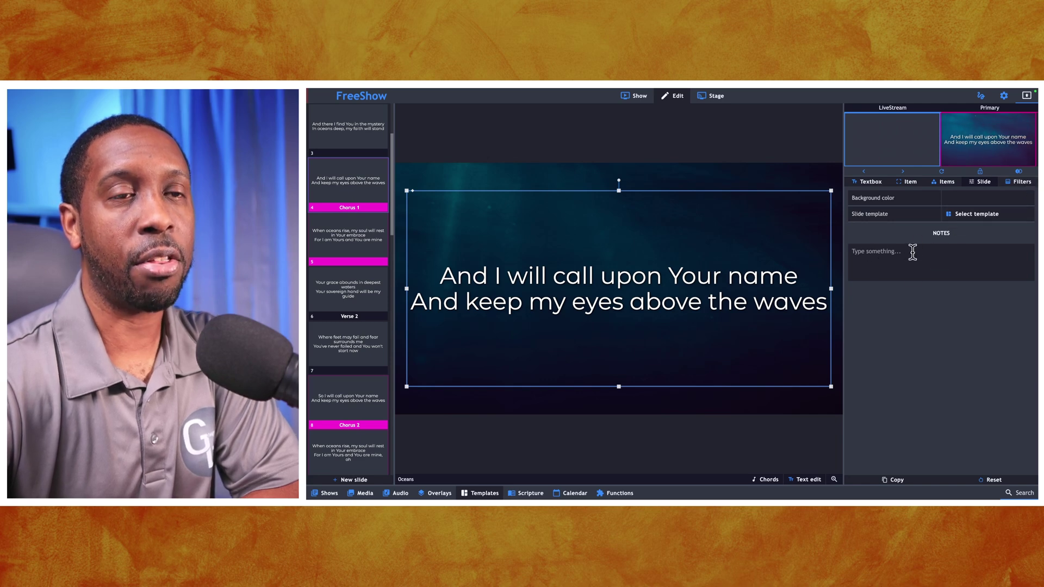
pyautogui.click(896, 259)
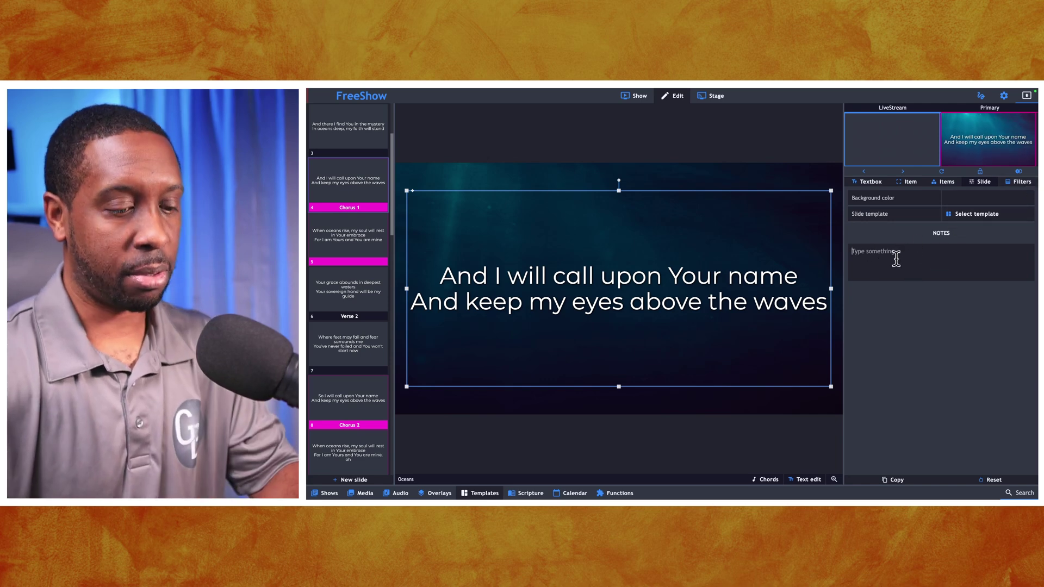
pyautogui.write('This is')
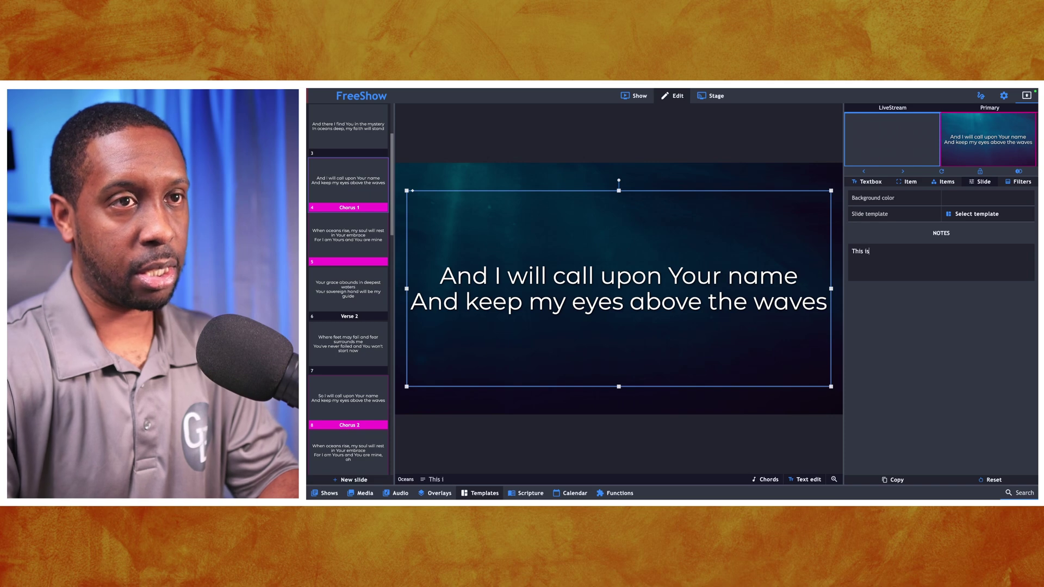
pyautogui.write(' a note 1')
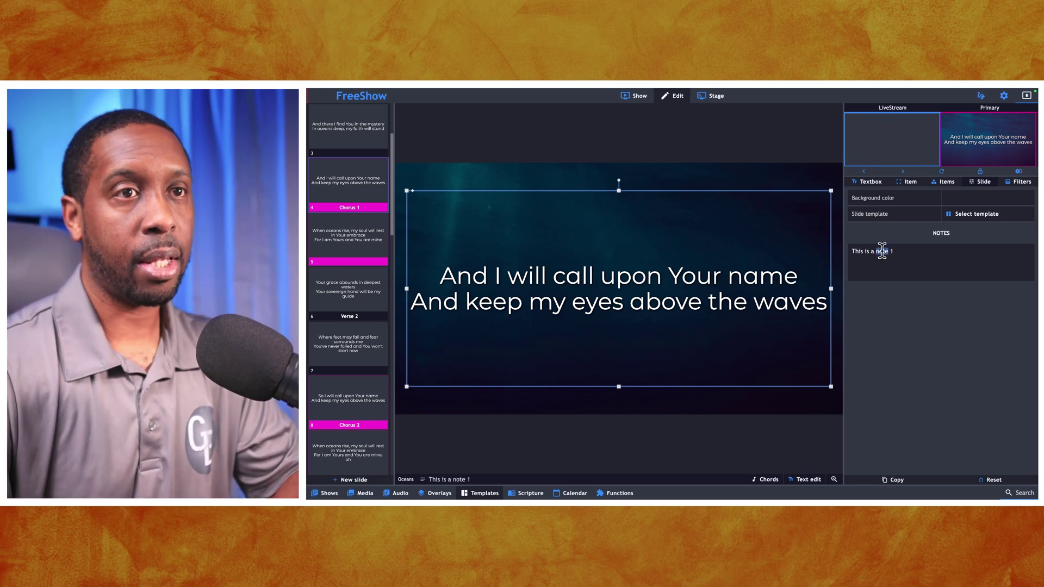
pyautogui.tripleClick(882, 251)
pyautogui.hotkey('ctrl', 'c')
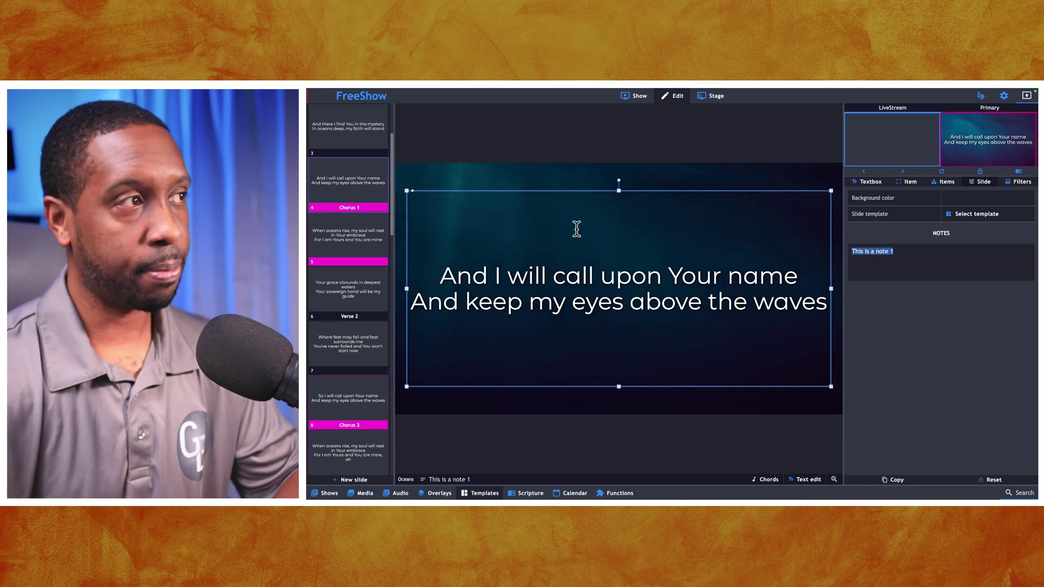
# Paste the note into the next two slides as 'This is a note 2' and 'This is a note 3'.
pyautogui.click(370, 240)
pyautogui.click(866, 263)
pyautogui.hotkey('ctrl', 'v')
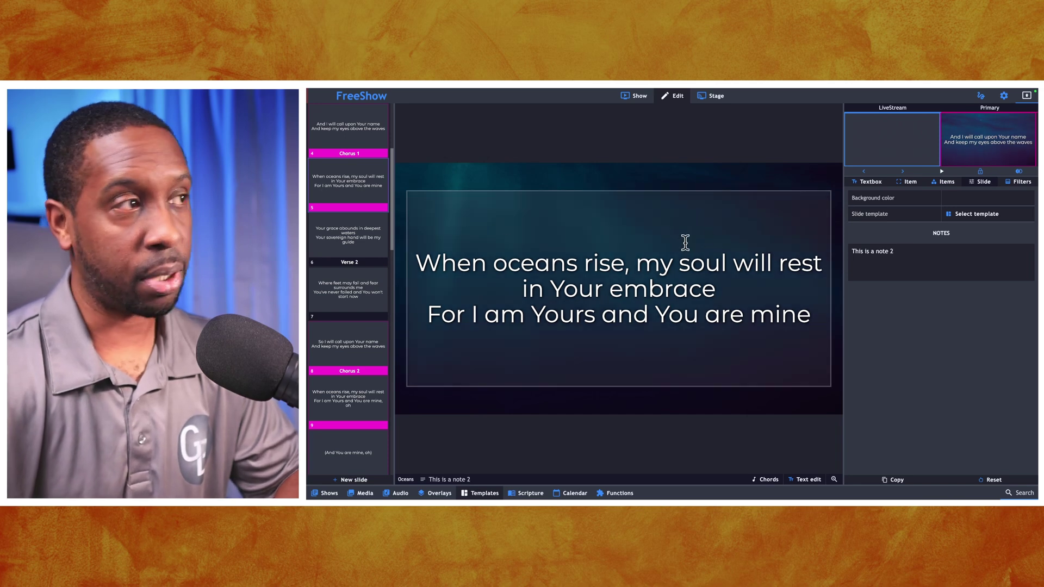
pyautogui.click(367, 239)
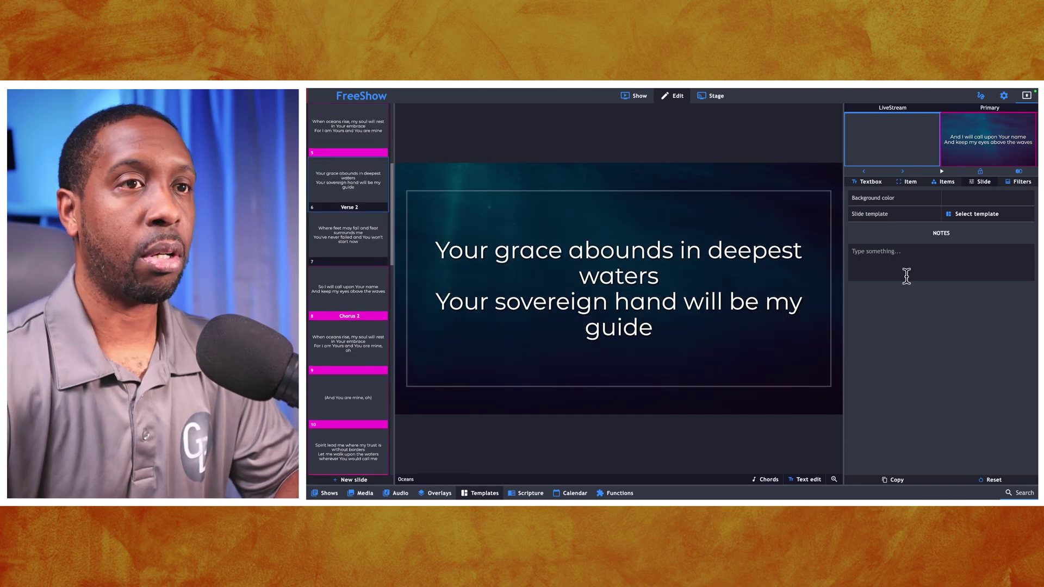
pyautogui.hotkey('ctrl', 'v')
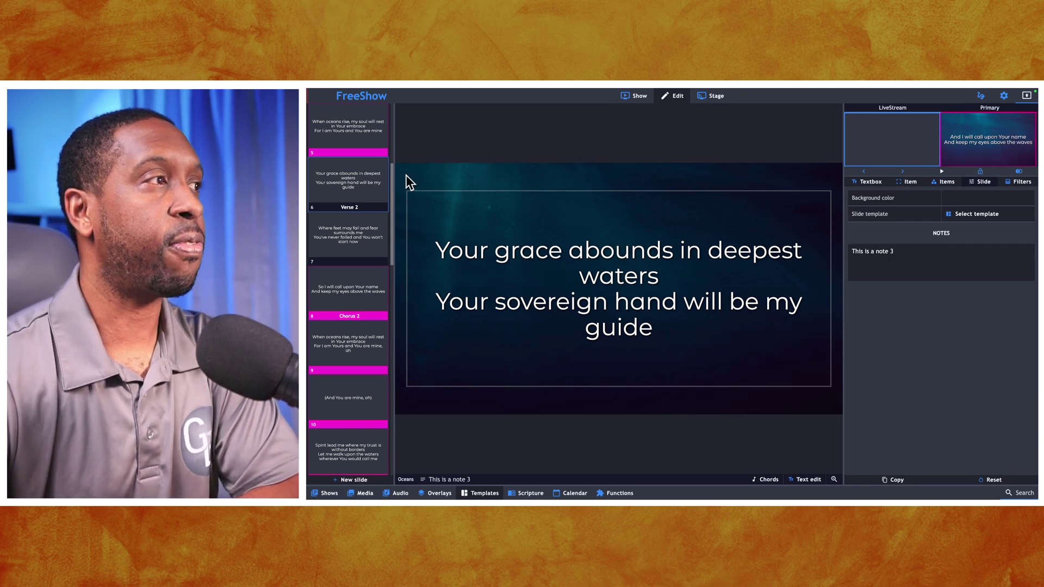
pyautogui.scroll(3, 371, 175)
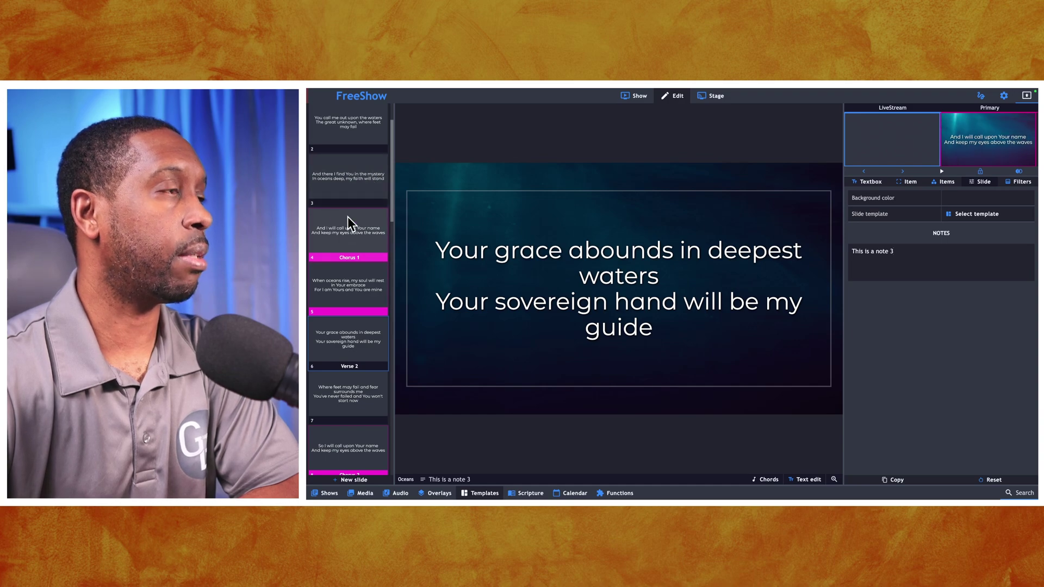
# Return to the Oceans slide grid to check the notes under slides 4, 5 and 6.
pyautogui.click(635, 96)
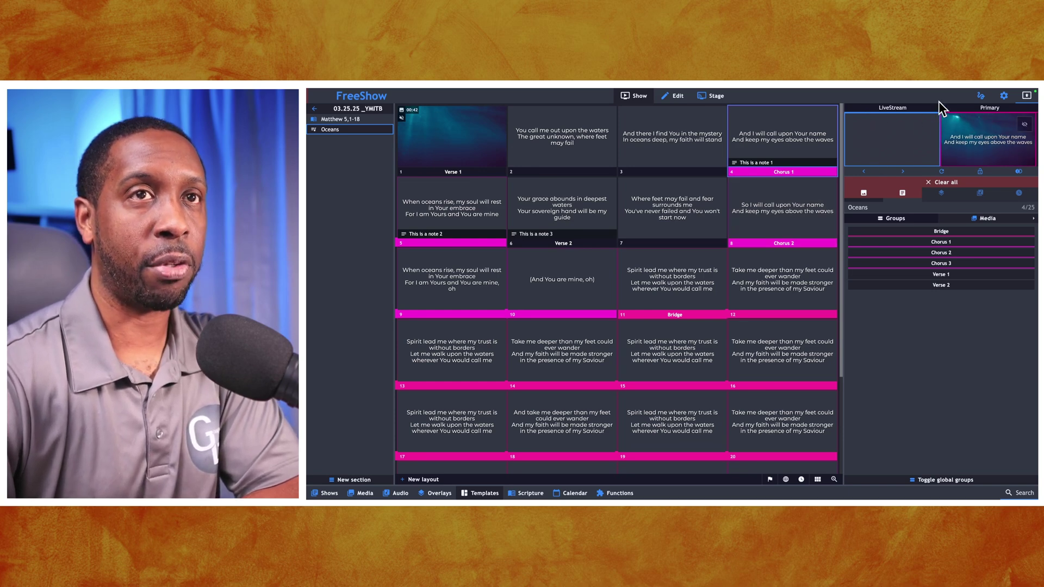
pyautogui.click(1003, 96)
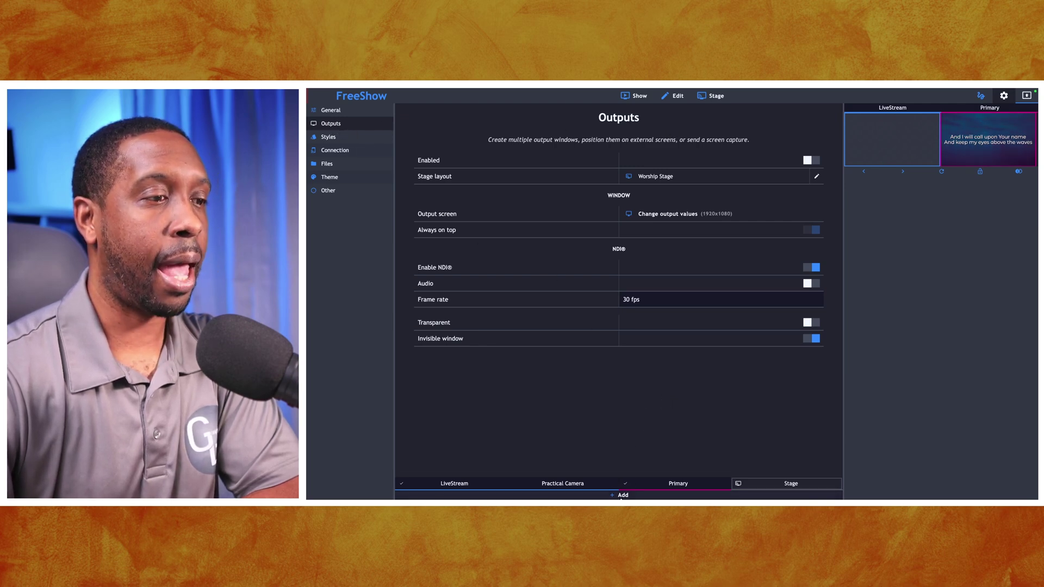
# Enable the Stage output, keeping Worship Stage as its stage layout.
pyautogui.click(621, 495)
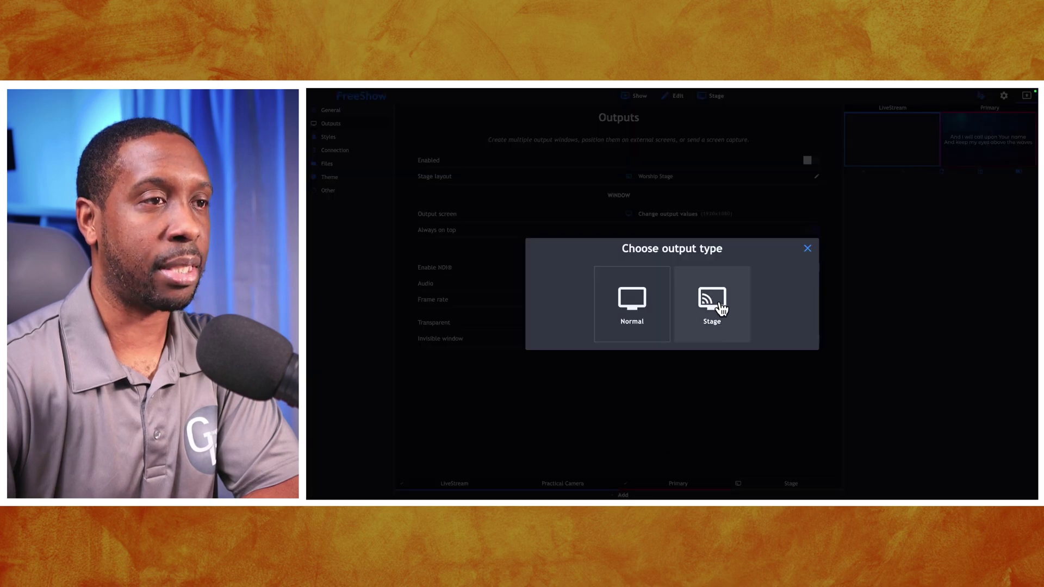
pyautogui.click(807, 249)
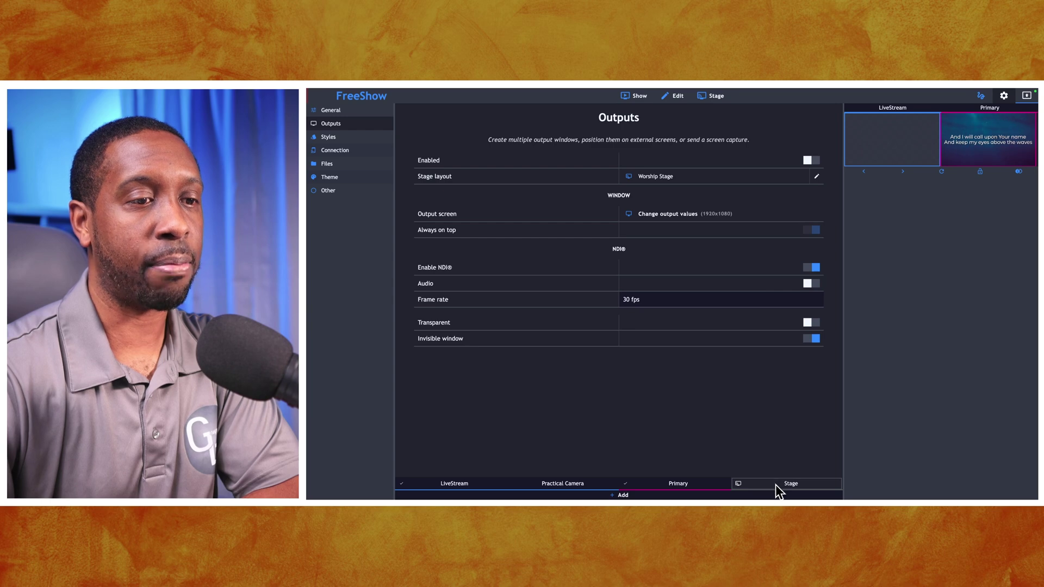
pyautogui.click(807, 161)
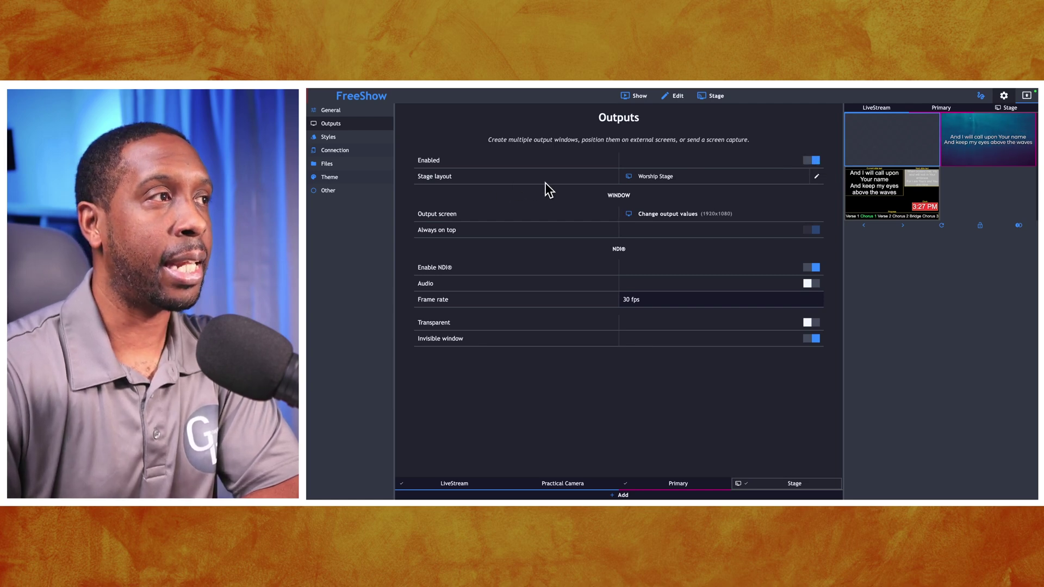
pyautogui.click(654, 185)
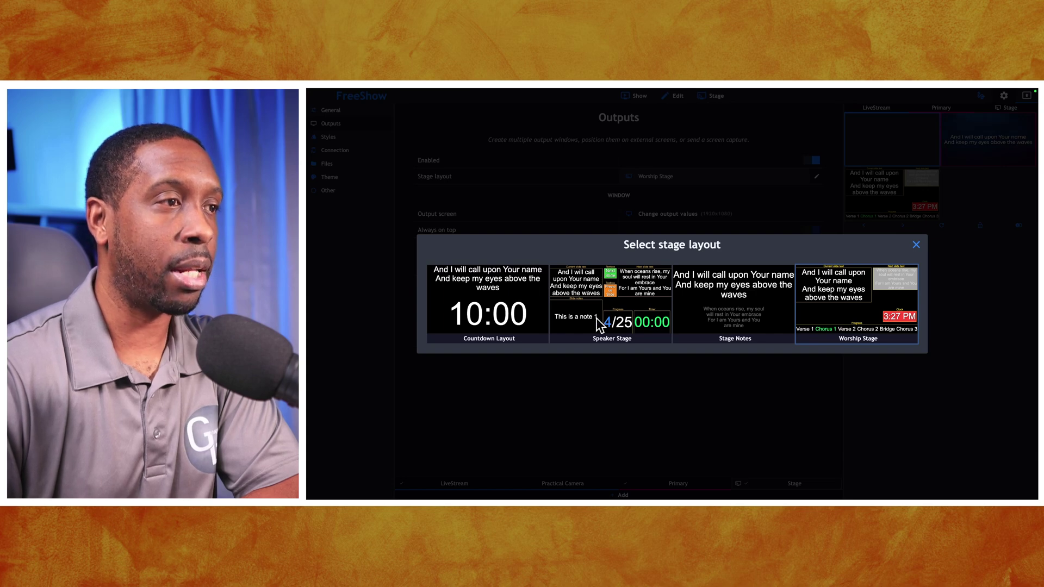
pyautogui.click(856, 301)
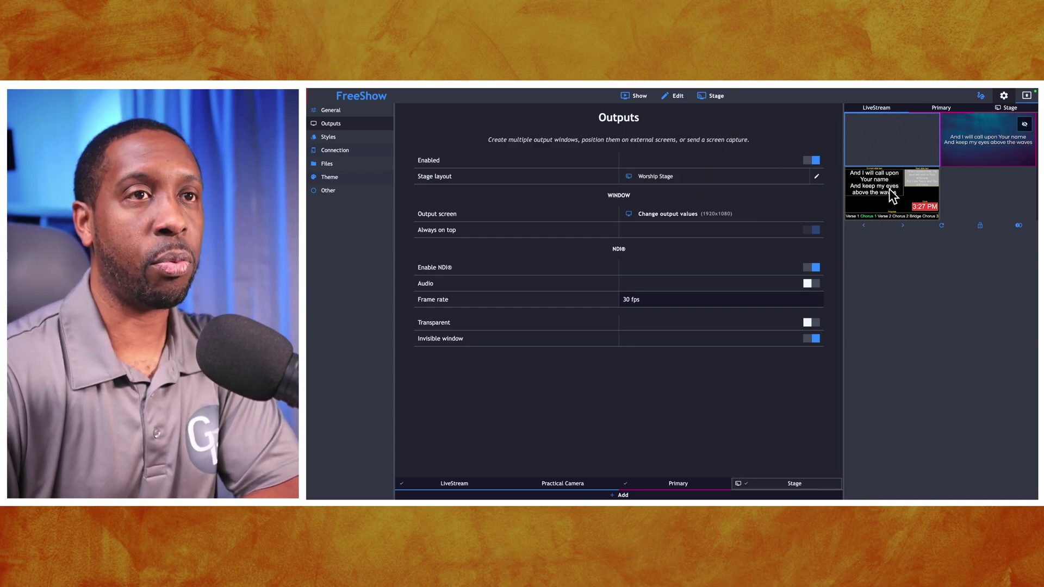
pyautogui.click(712, 99)
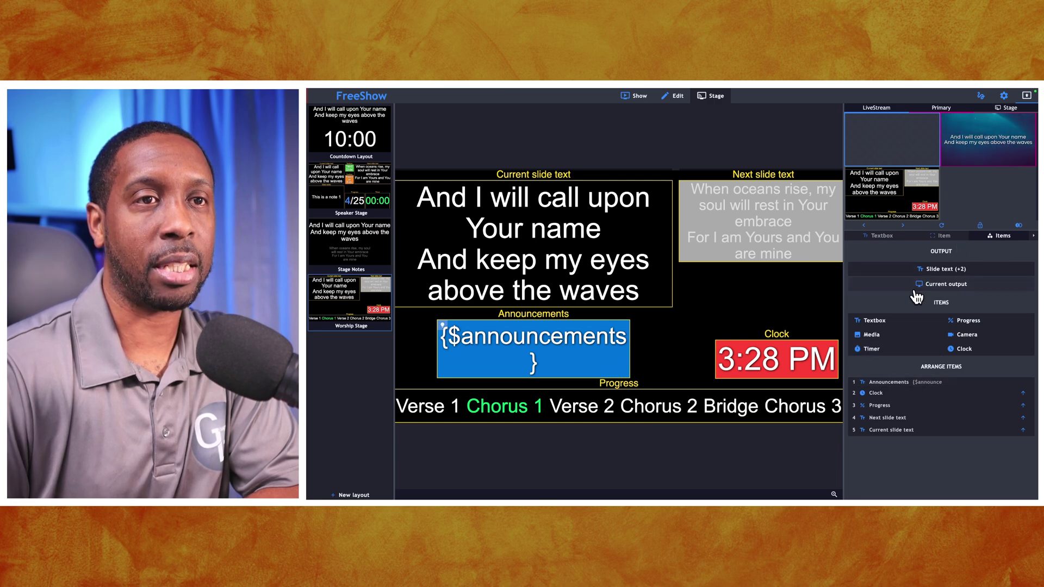
# Show the Items list in the Stage editor for the Worship Stage layout.
pyautogui.click(1033, 241)
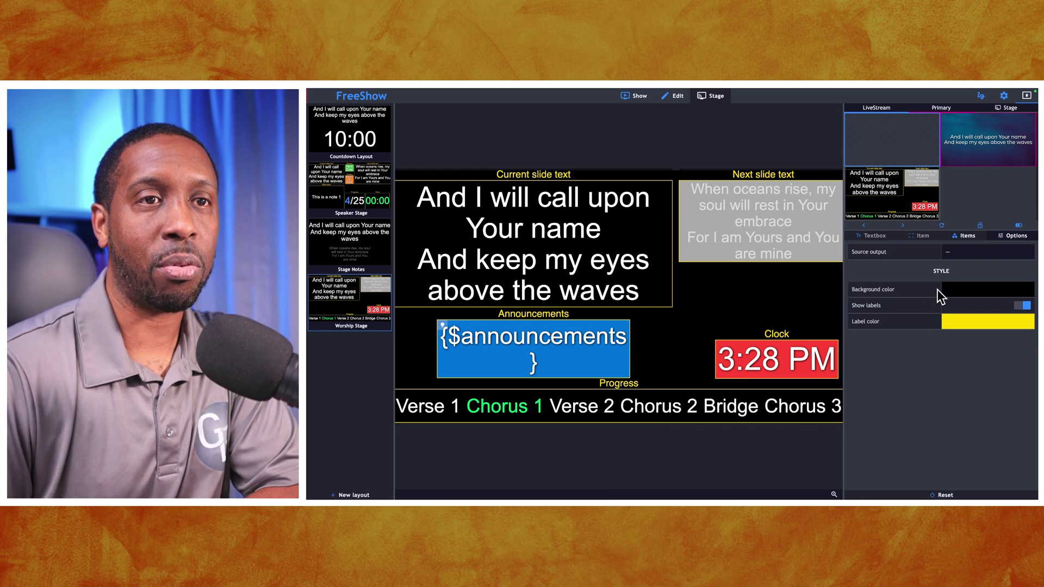
pyautogui.click(960, 236)
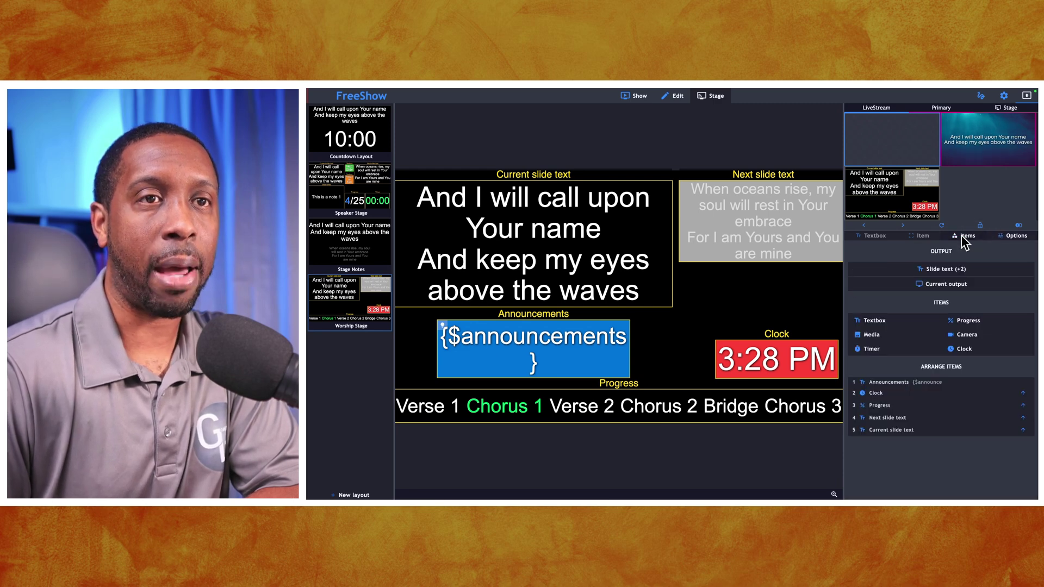
# Add a Textbox item, moving it right and resizing it to fit above the Clock.
pyautogui.click(881, 323)
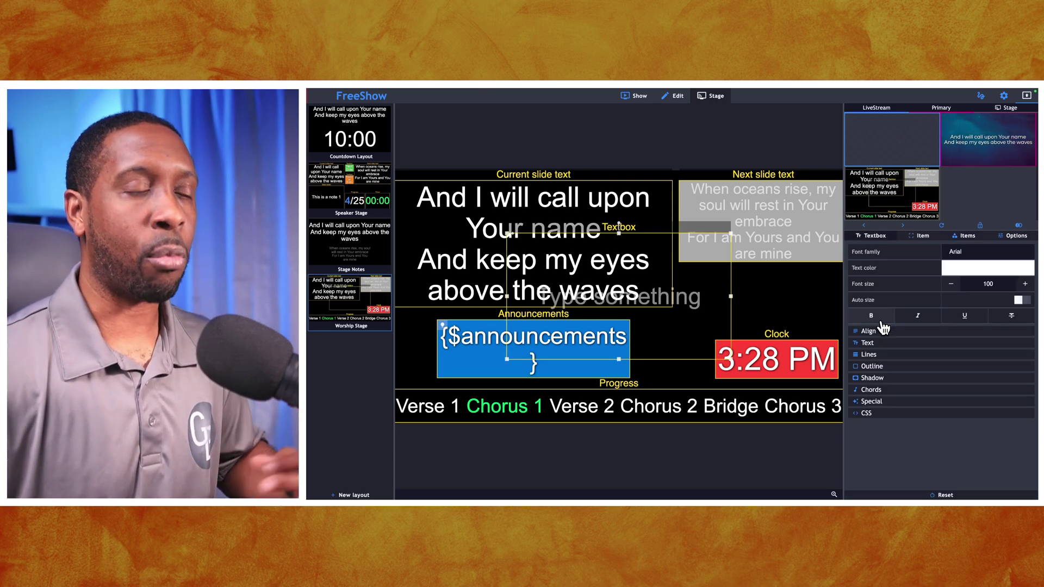
pyautogui.moveTo(636, 238); pyautogui.dragTo(744, 271)
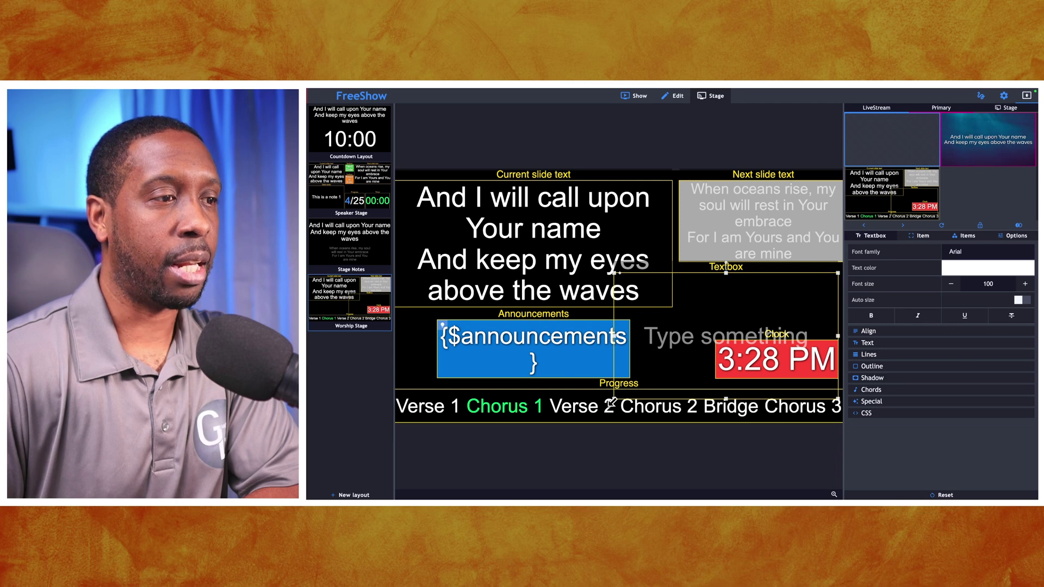
pyautogui.moveTo(613, 400); pyautogui.dragTo(679, 327)
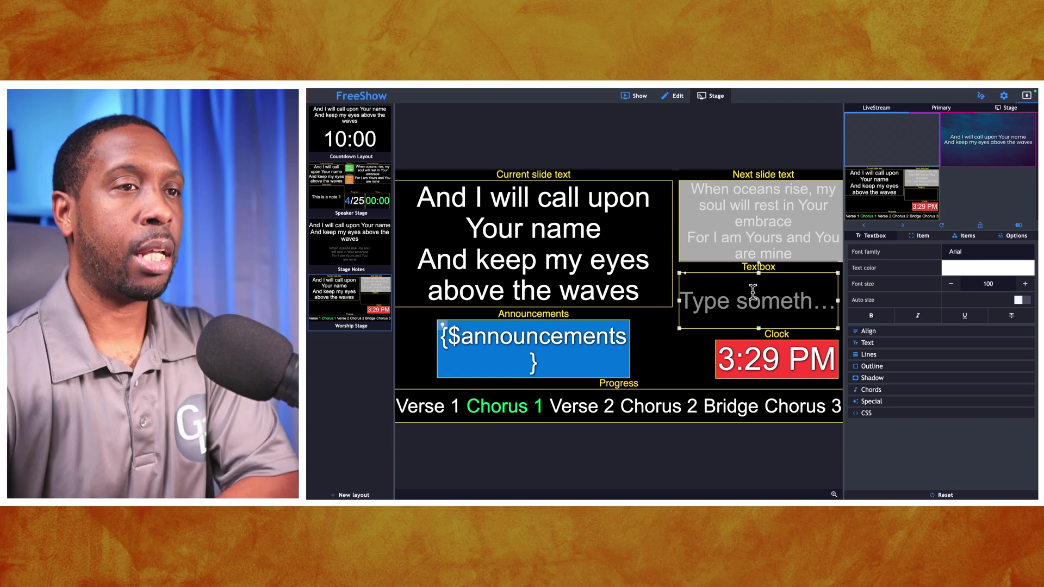
pyautogui.rightClick(737, 298)
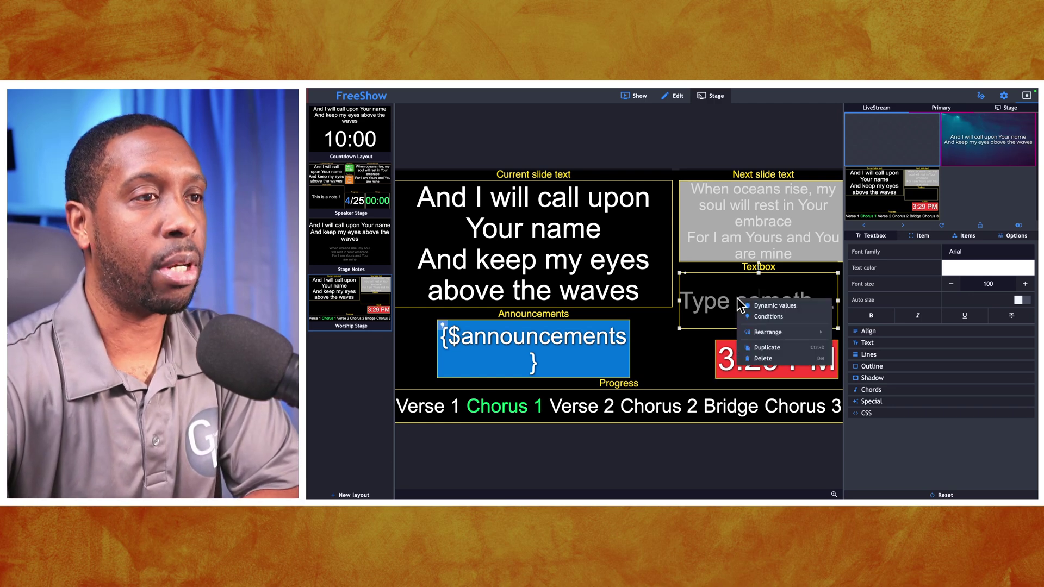
# Set the new text box to the {slide_notes} dynamic value.
pyautogui.click(782, 308)
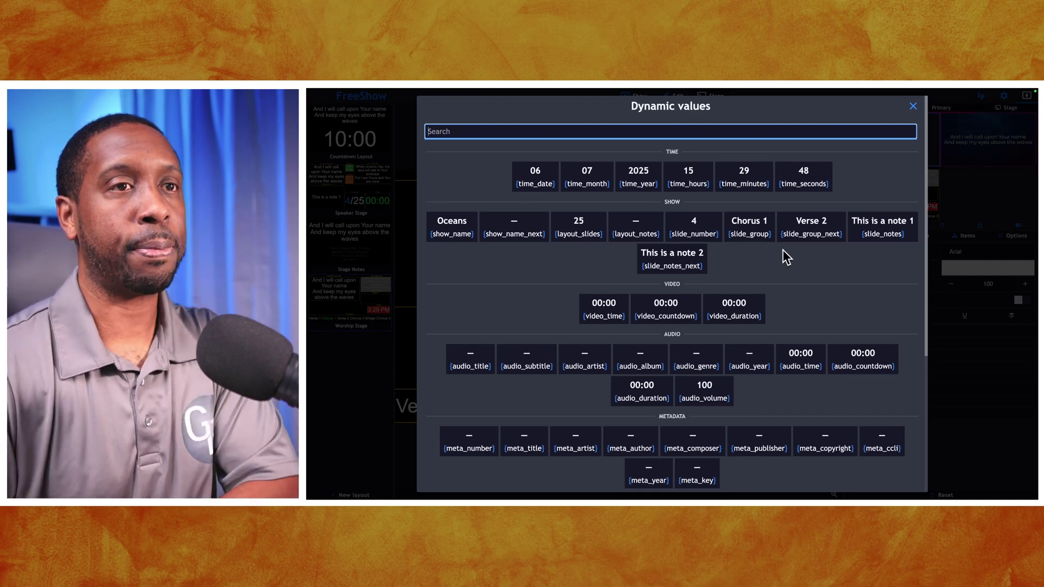
pyautogui.click(881, 229)
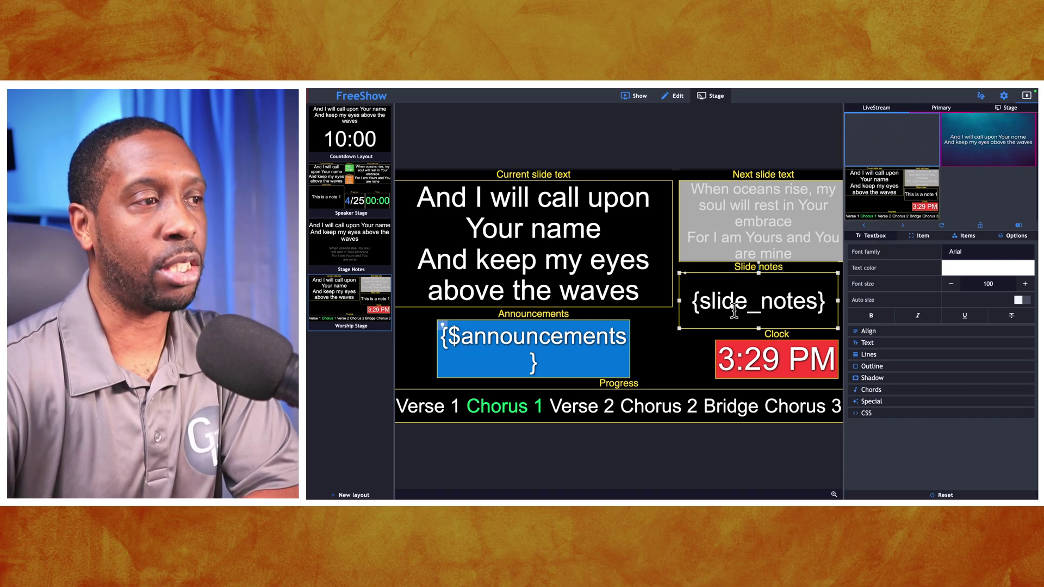
pyautogui.click(555, 318)
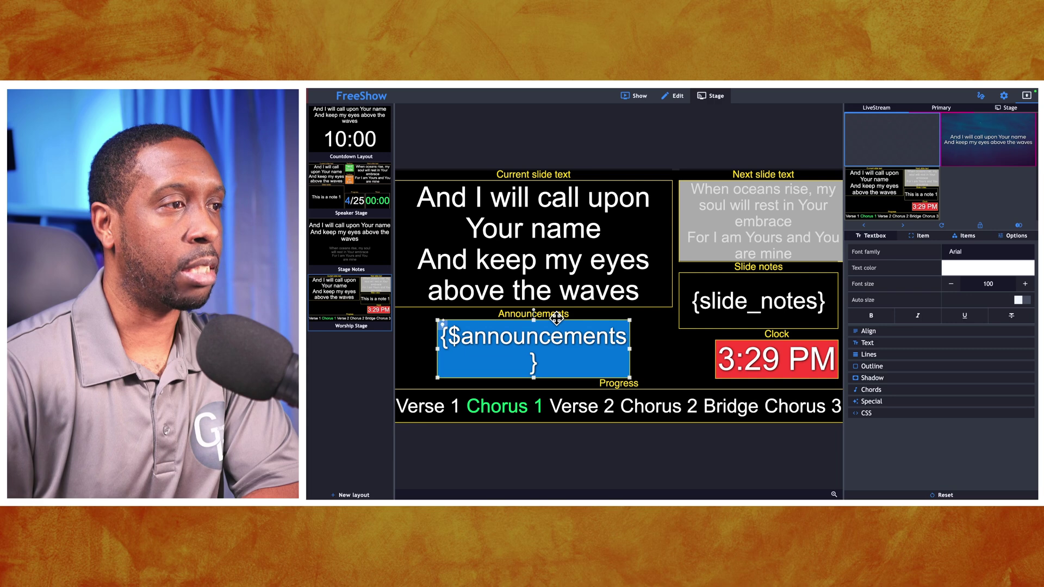
# Remove the announcements item and place the widened Slide notes box under the current slide text.
pyautogui.hotkey('ctrl', 'z')
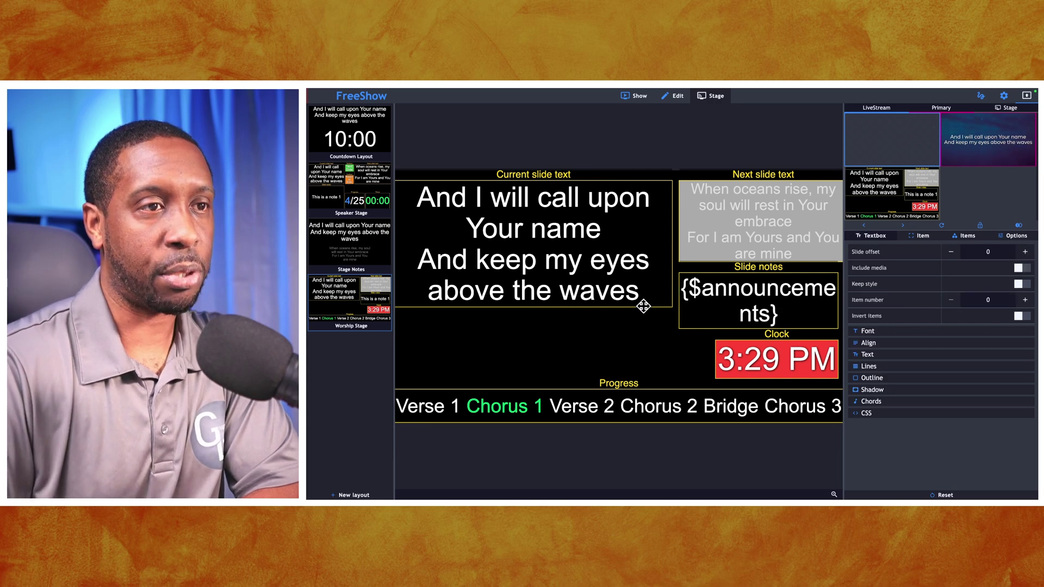
pyautogui.moveTo(743, 279); pyautogui.dragTo(470, 317)
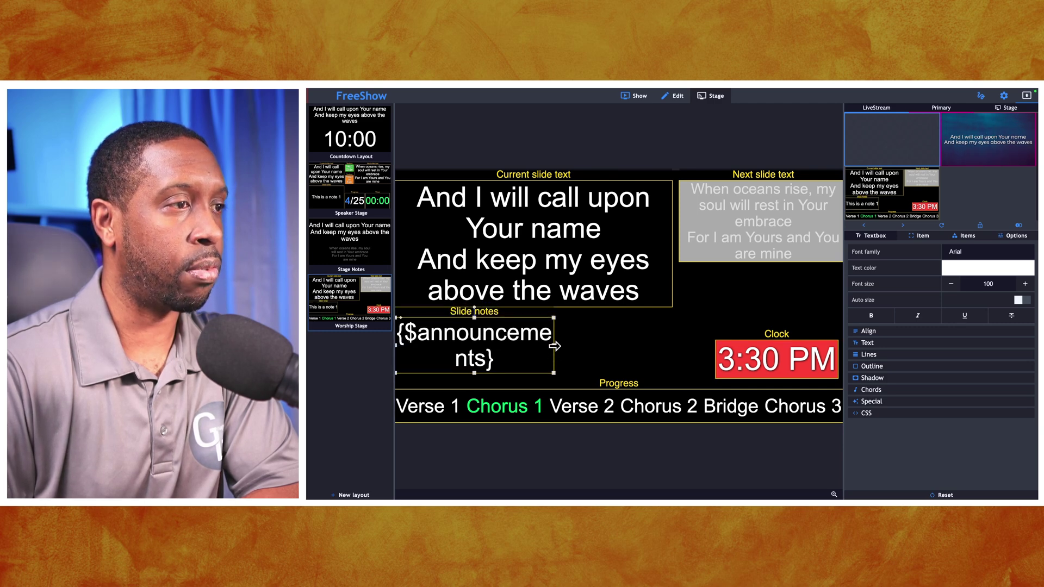
pyautogui.moveTo(554, 346); pyautogui.dragTo(673, 340)
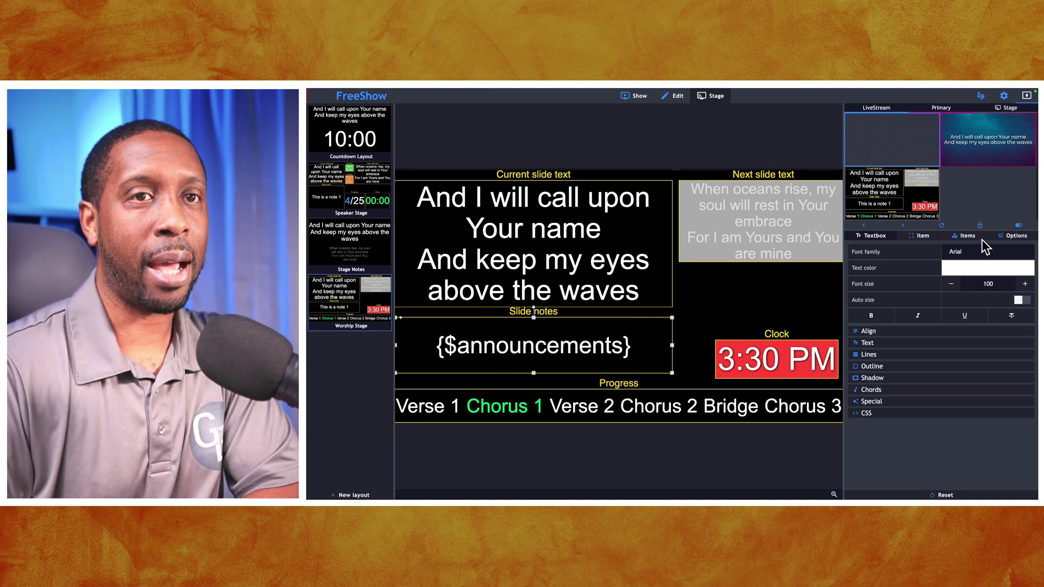
pyautogui.click(967, 238)
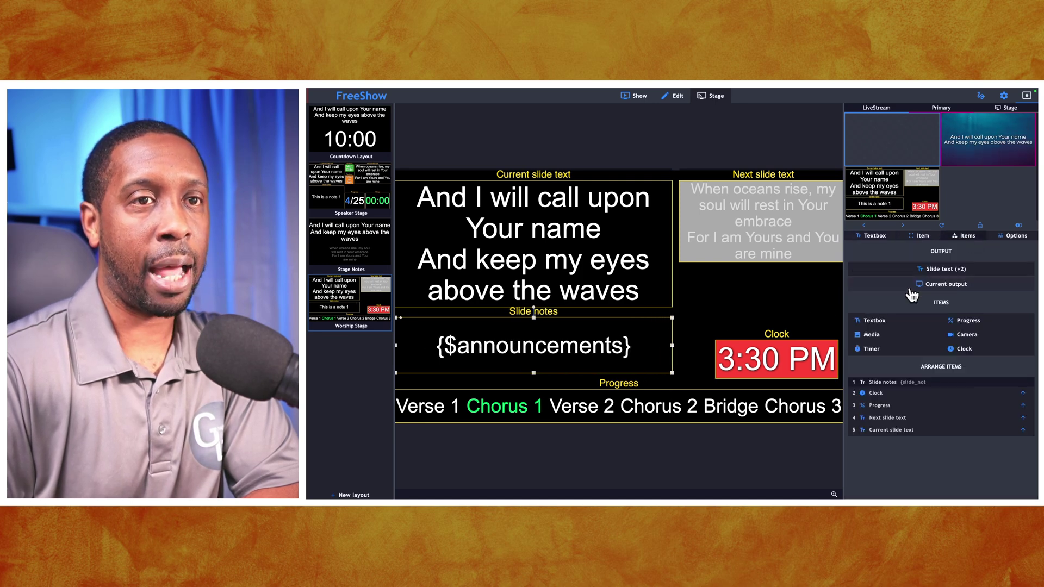
pyautogui.click(870, 325)
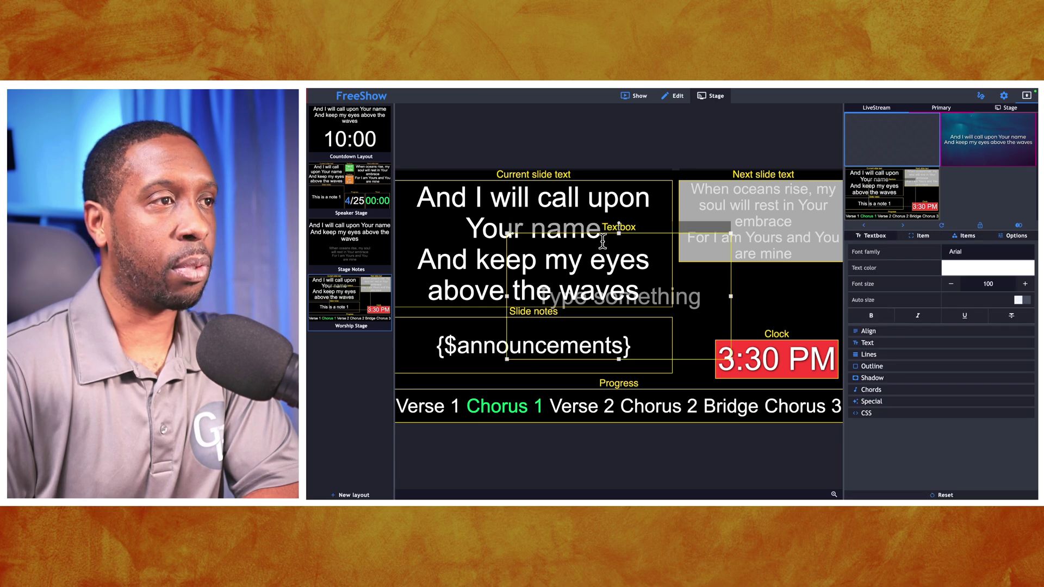
# Move the second text box right and resize it between the next-slide text and Clock.
pyautogui.moveTo(594, 233); pyautogui.dragTo(703, 268)
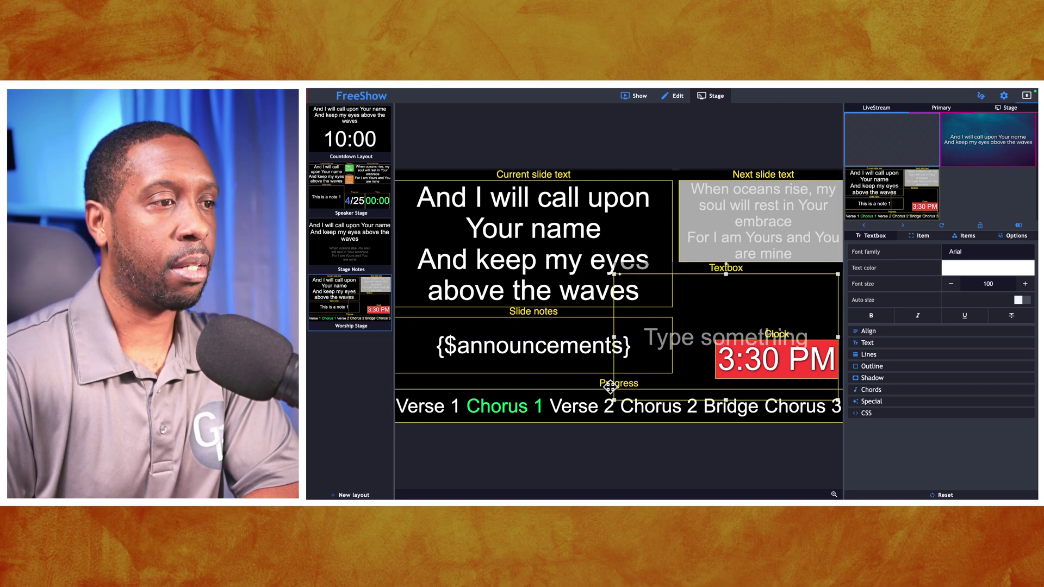
pyautogui.moveTo(618, 394); pyautogui.dragTo(679, 327)
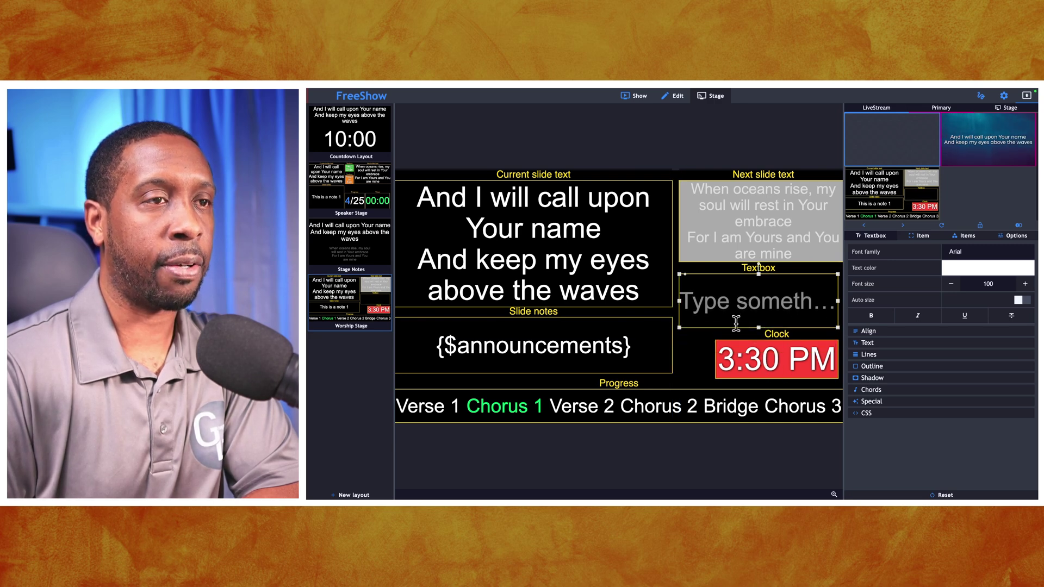
pyautogui.rightClick(776, 293)
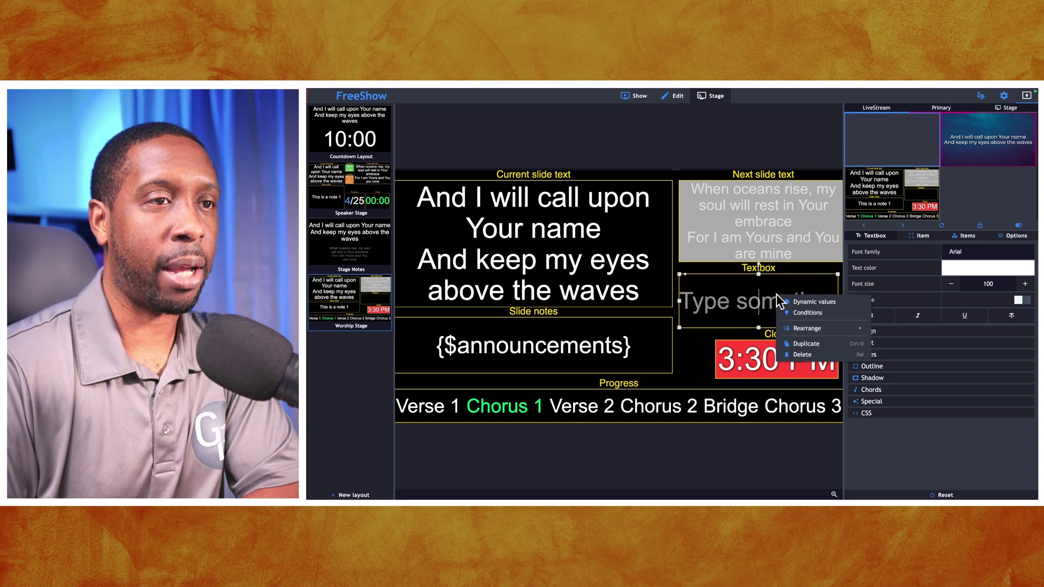
# Fill the second text box with the {slide_notes_next} dynamic value.
pyautogui.click(794, 302)
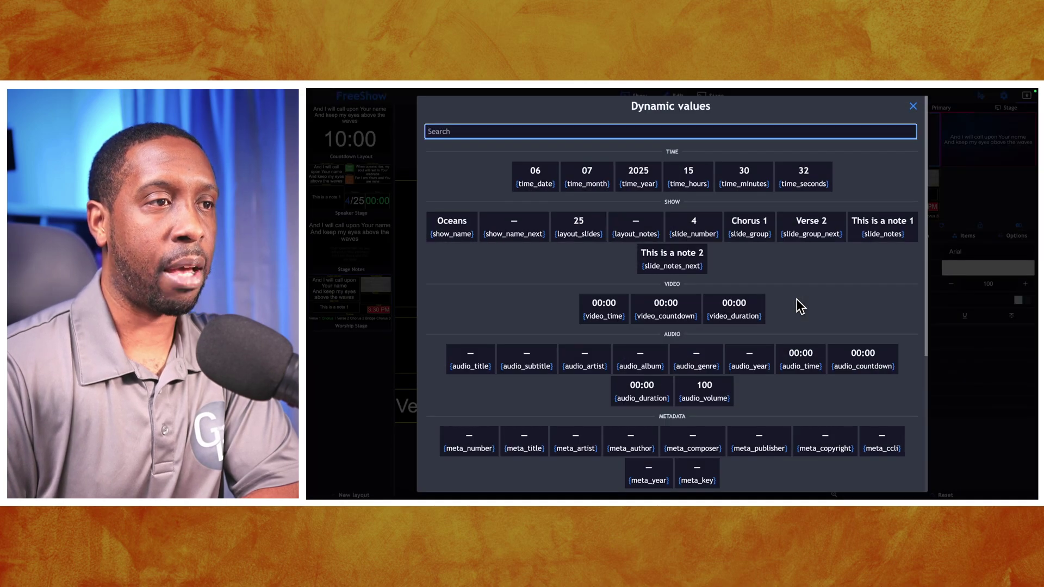
pyautogui.click(674, 267)
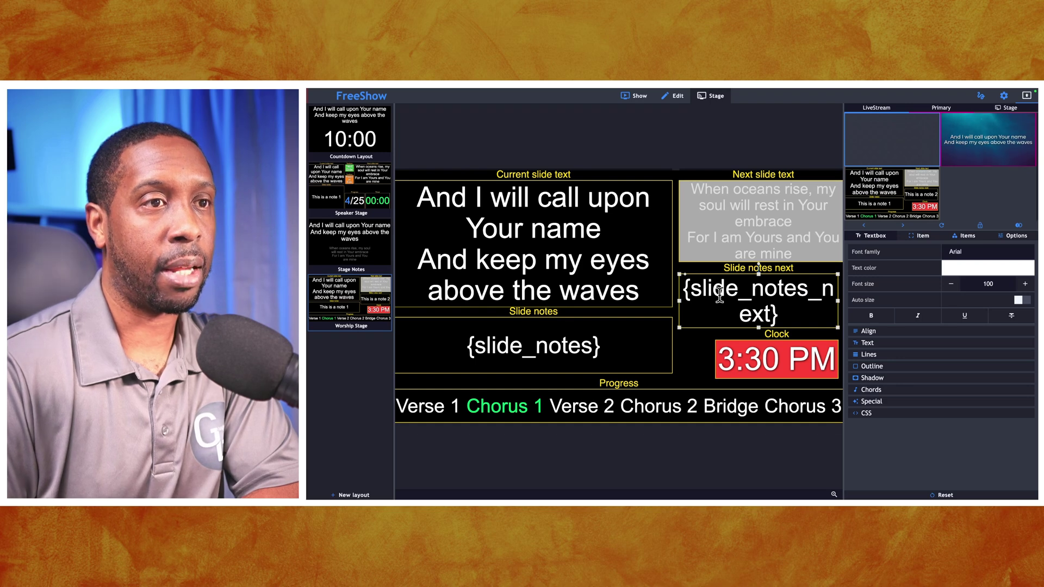